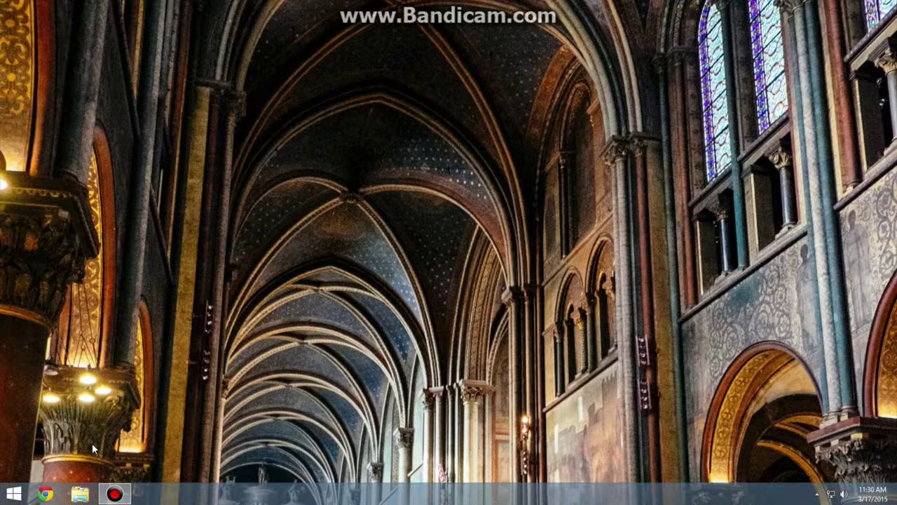
Keep Memory card on 'Ask me every time' in Control Panel's AutoPlay settings and save
click(79, 495)
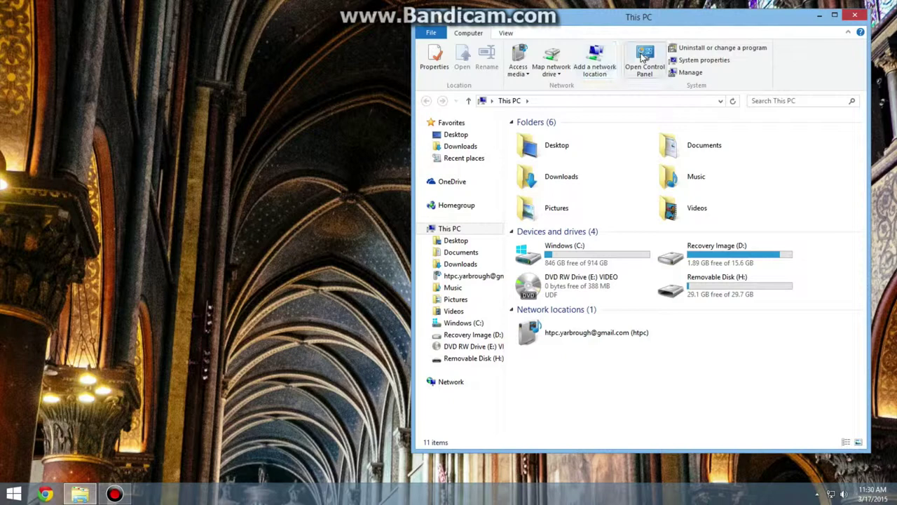
click(644, 57)
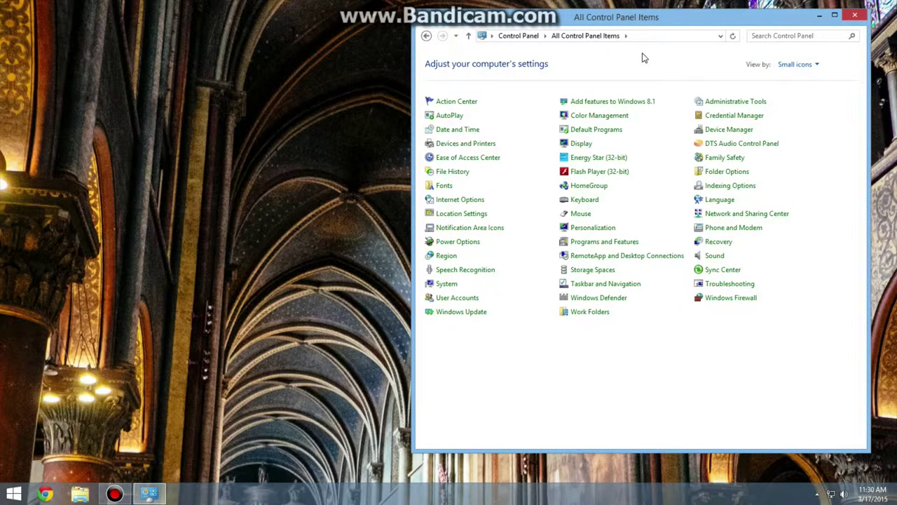
click(604, 132)
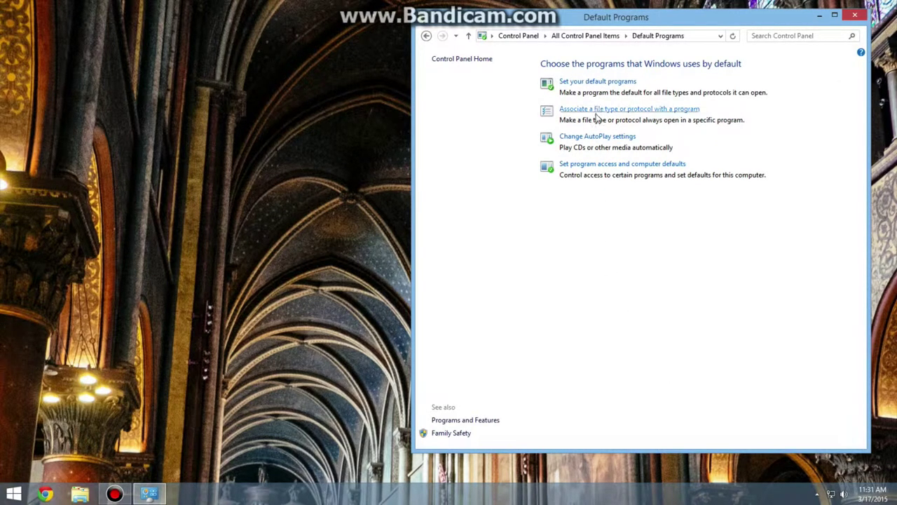
click(601, 136)
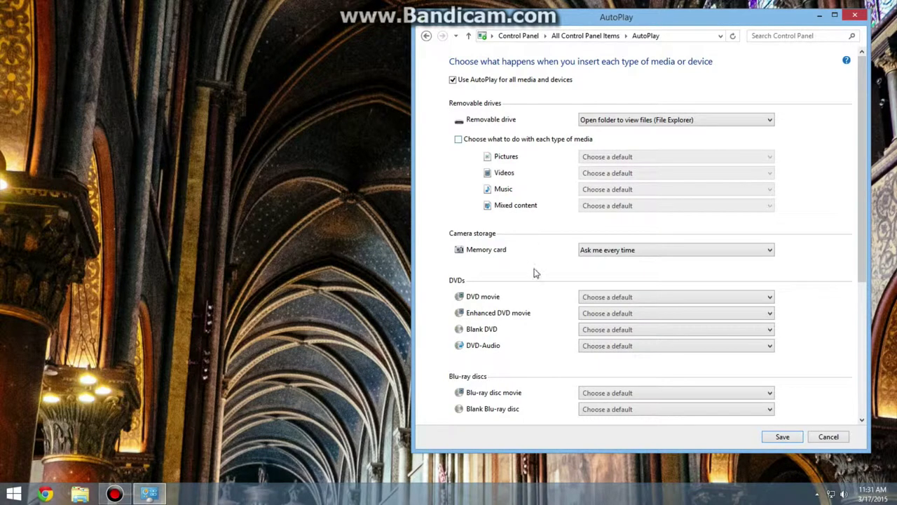
click(653, 253)
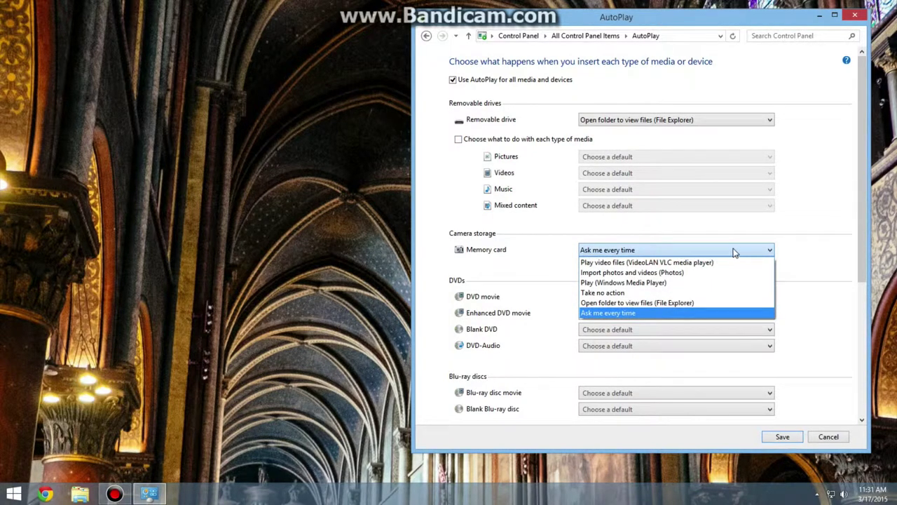
click(730, 316)
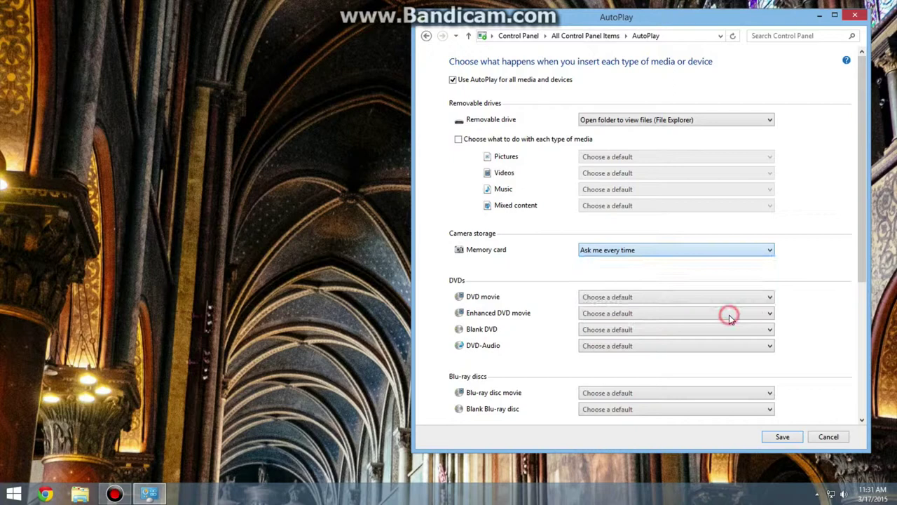
click(788, 438)
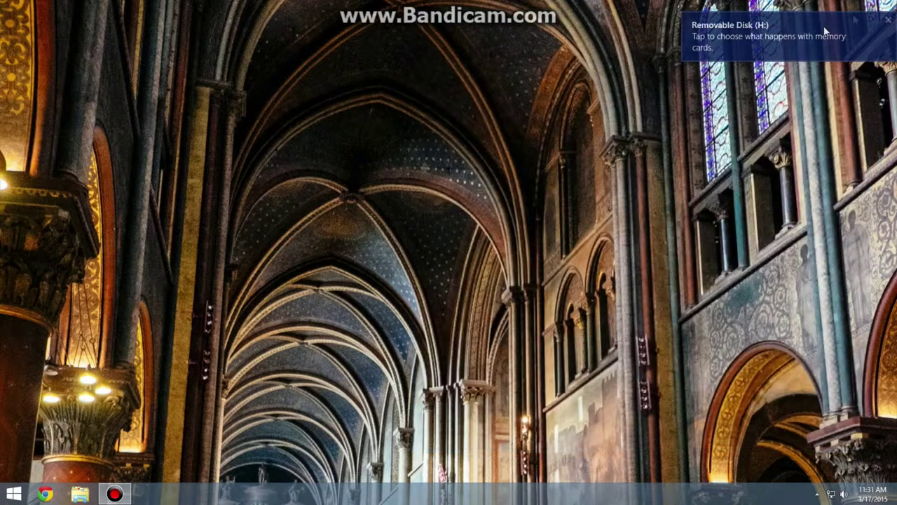
From the Removable Disk (H:) notification, choose Import photos and videos with Photos
click(801, 33)
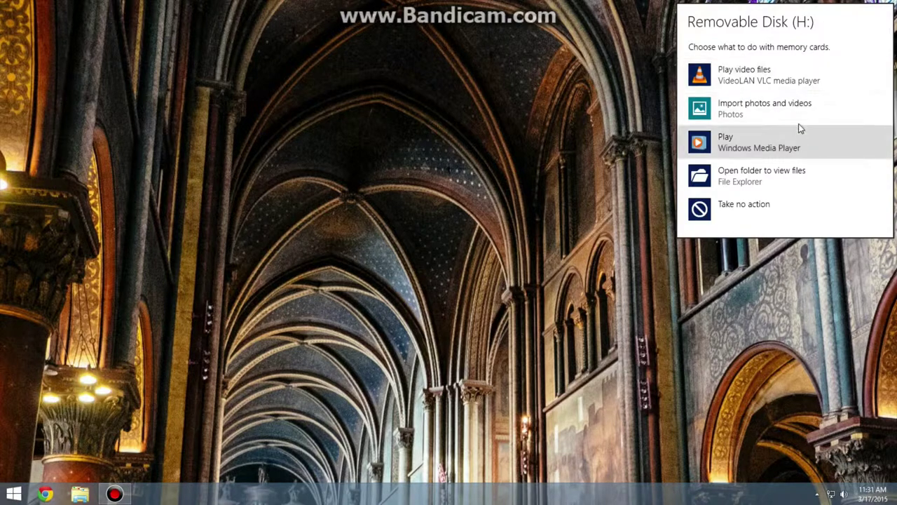
click(835, 105)
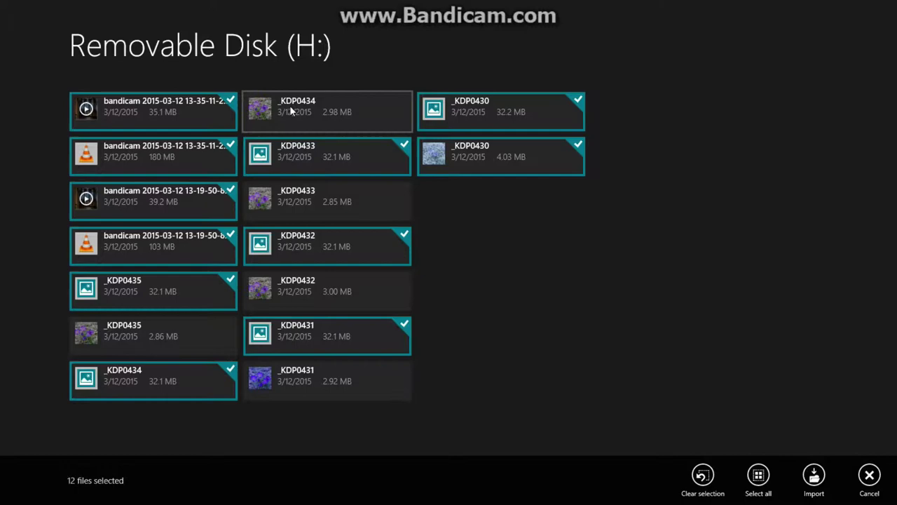
Deselect the bandicam videos and clear the whole import selection
click(220, 104)
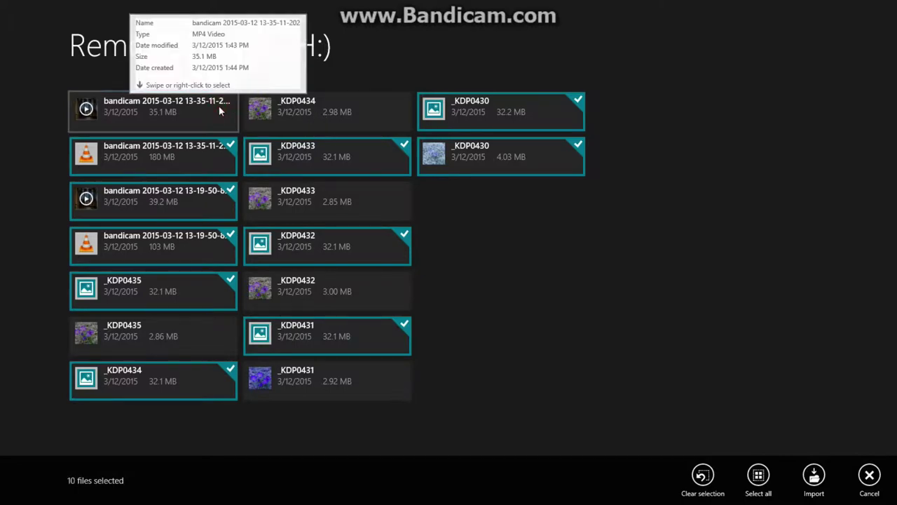
click(177, 157)
click(171, 250)
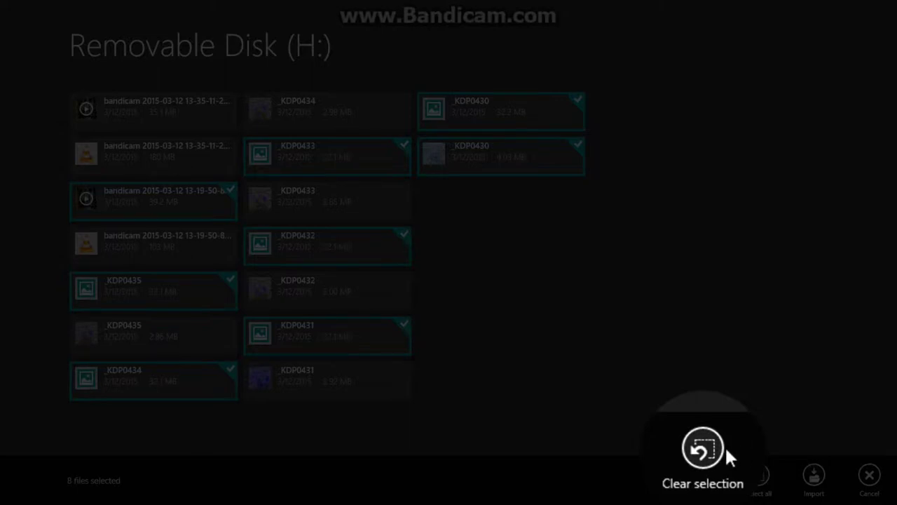
click(702, 449)
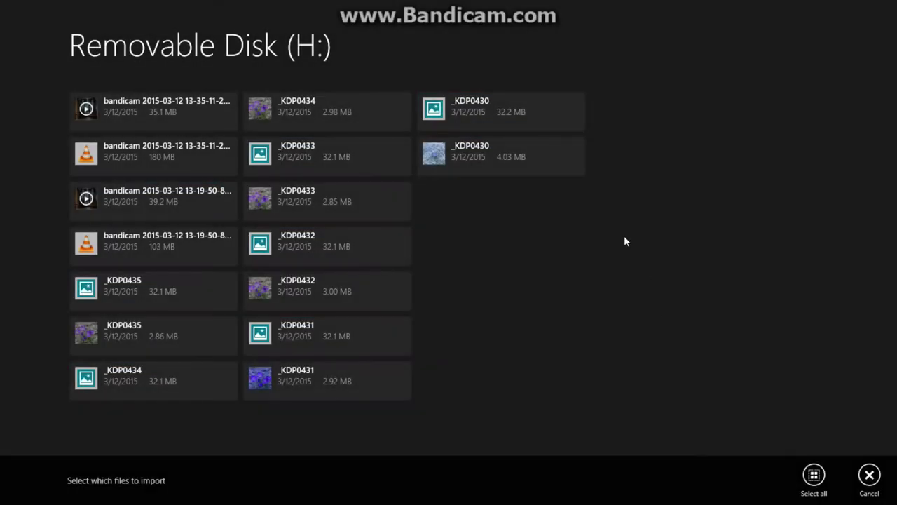
Select the five _KDP photos: 0432, 0433, 0434, 0435 and 0430
click(342, 290)
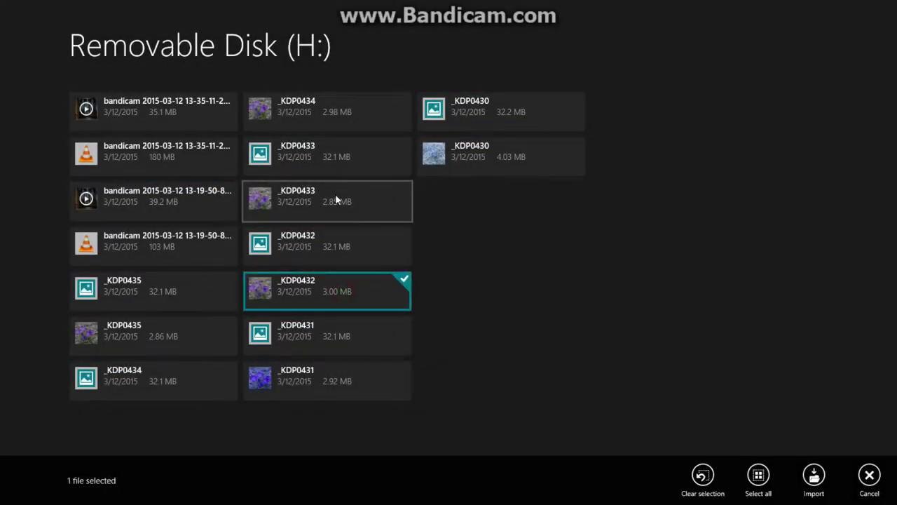
click(335, 201)
click(344, 112)
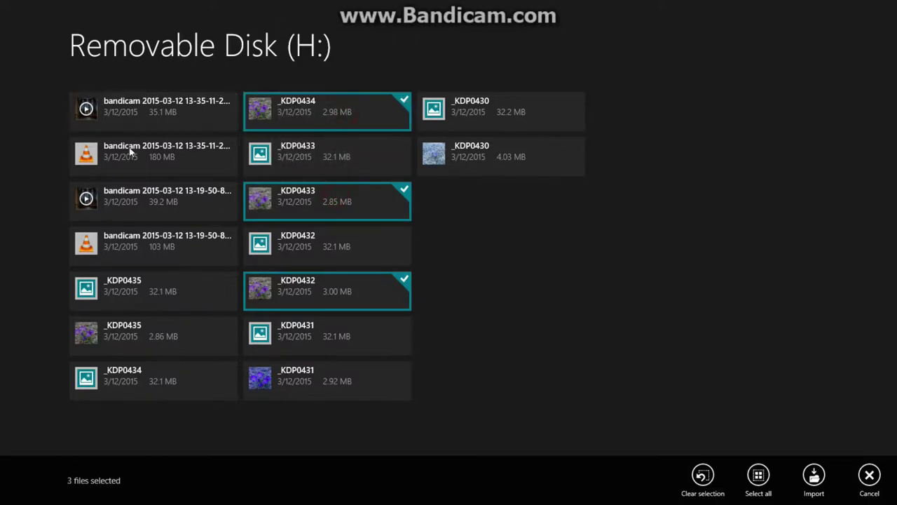
click(163, 332)
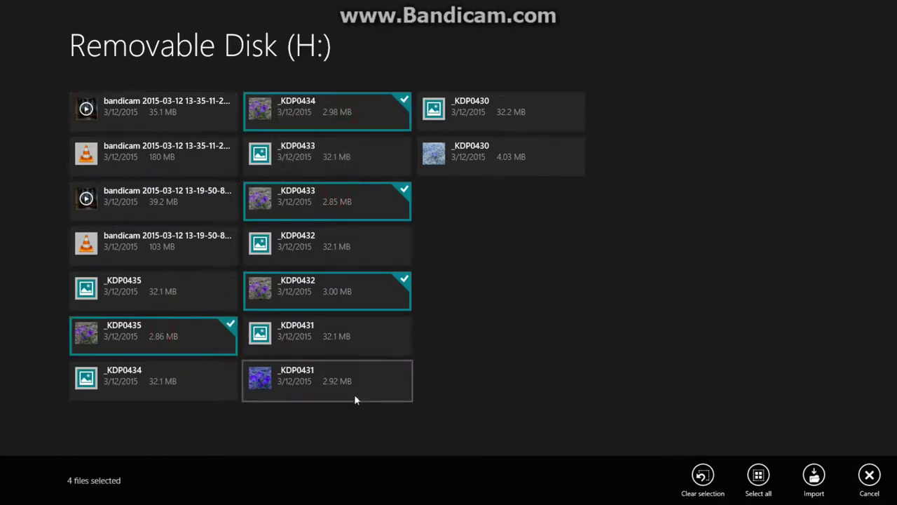
click(508, 163)
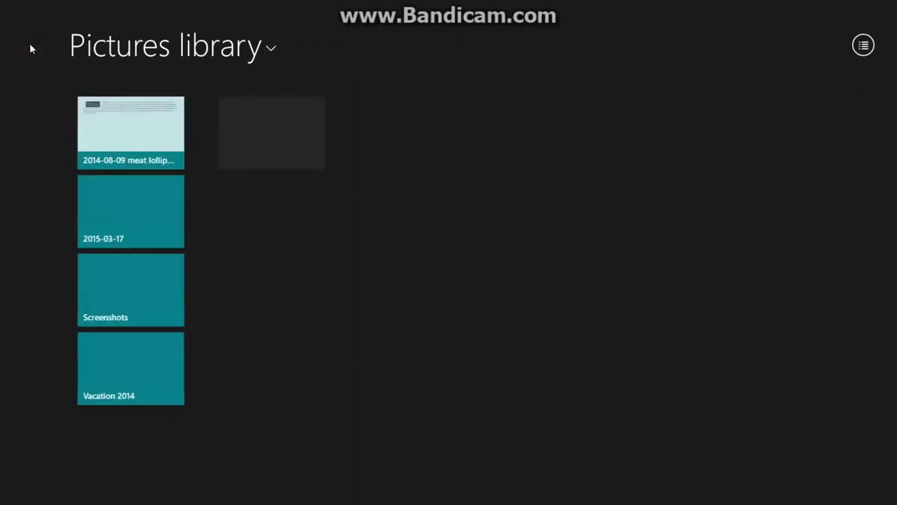
mouse_move(448, 7)
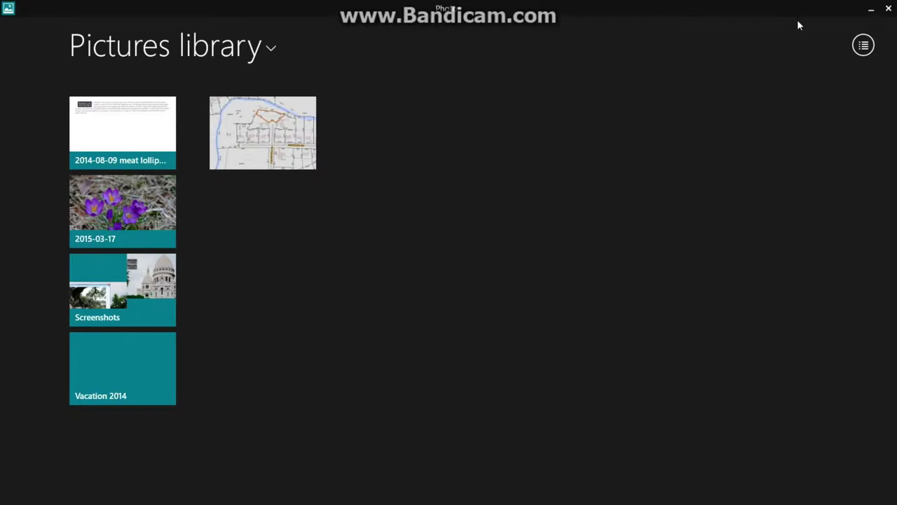
Close Photos after confirming the new 2015-03-17 folder in the Pictures library
click(889, 8)
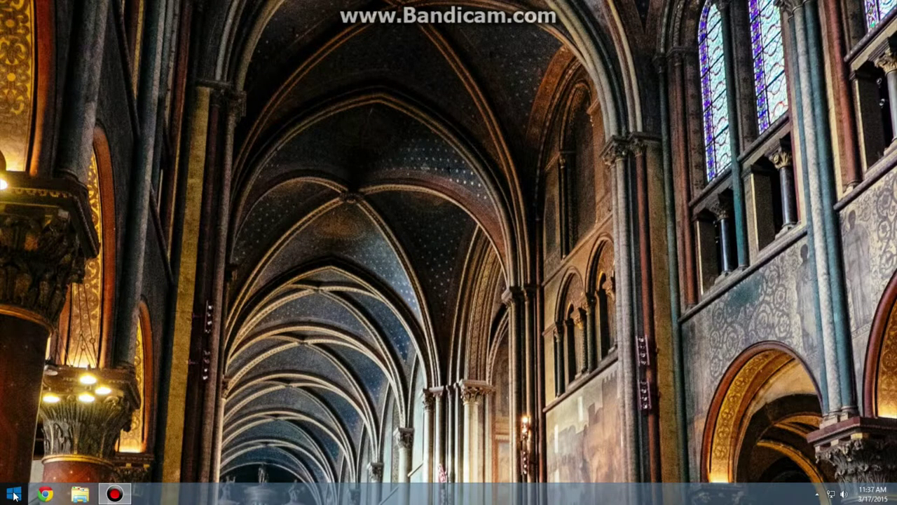
In File Explorer, browse Removable Disk (H:) to DCIM\100_FUJI, listing the 12 camera files
click(80, 495)
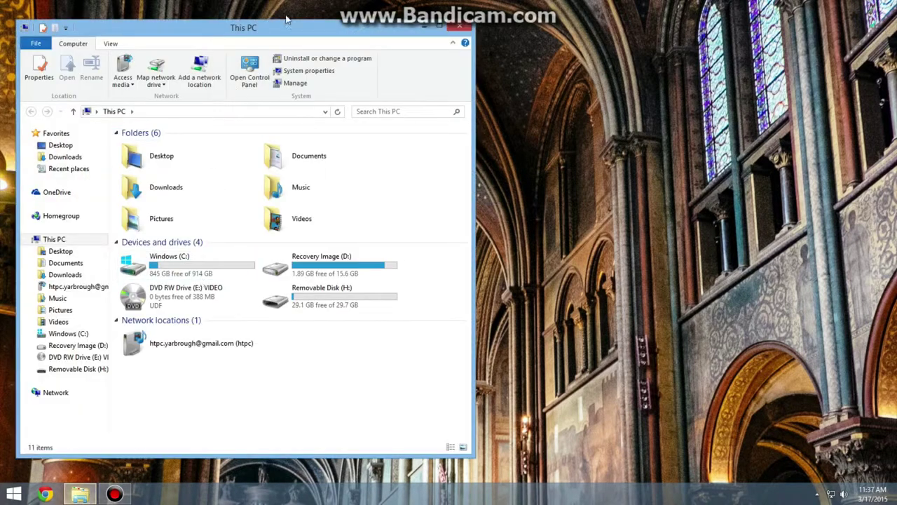
mouse_move(343, 29)
mouse_down()
mouse_move(586, 18)
mouse_move(717, 30)
mouse_up()
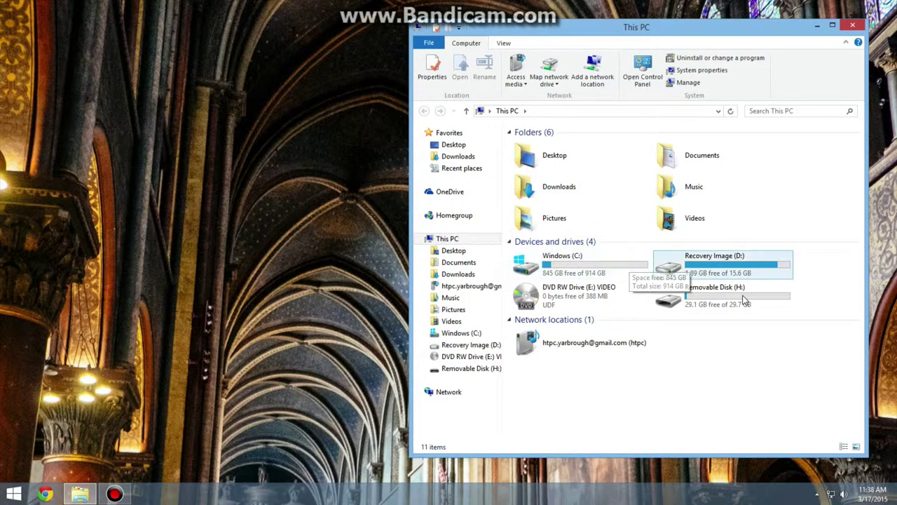
mouse_move(723, 295)
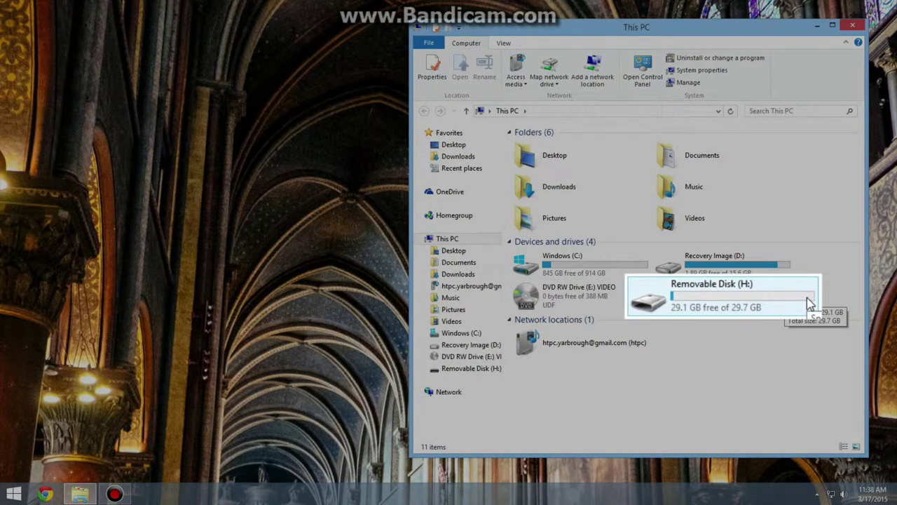
double_click(804, 301)
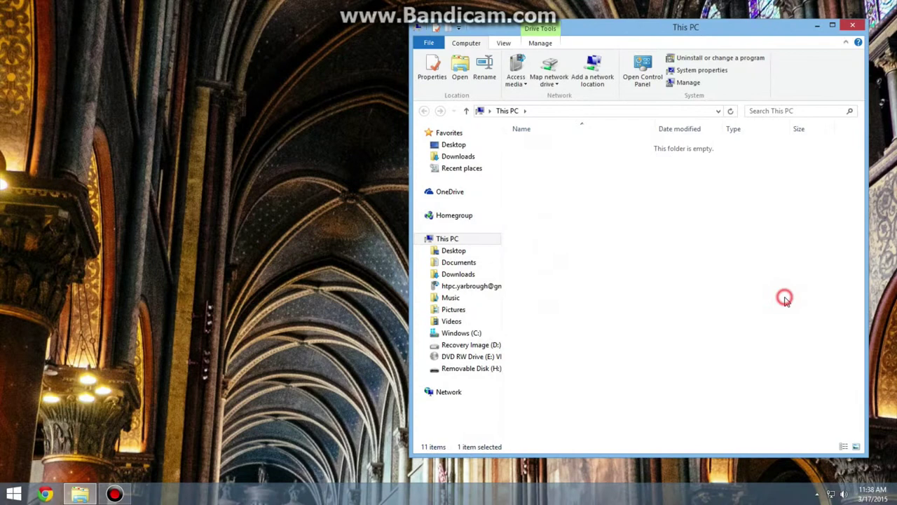
click(591, 146)
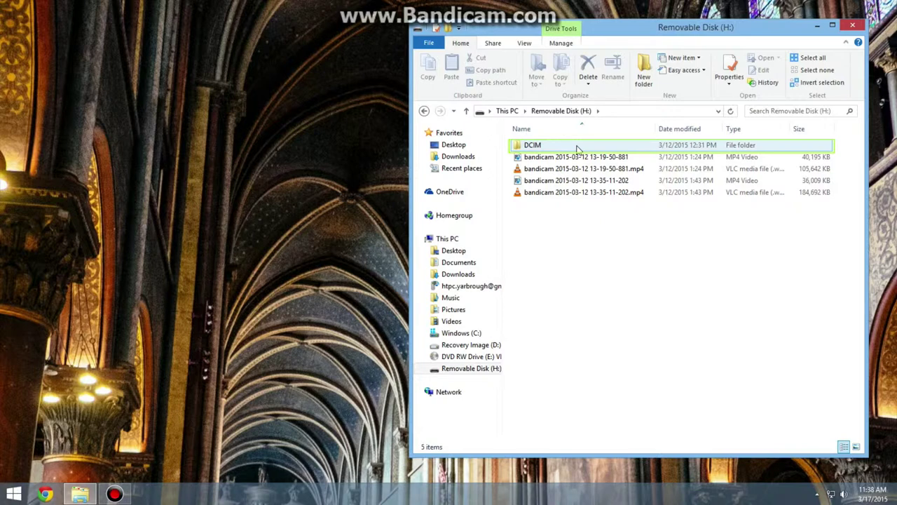
double_click(577, 146)
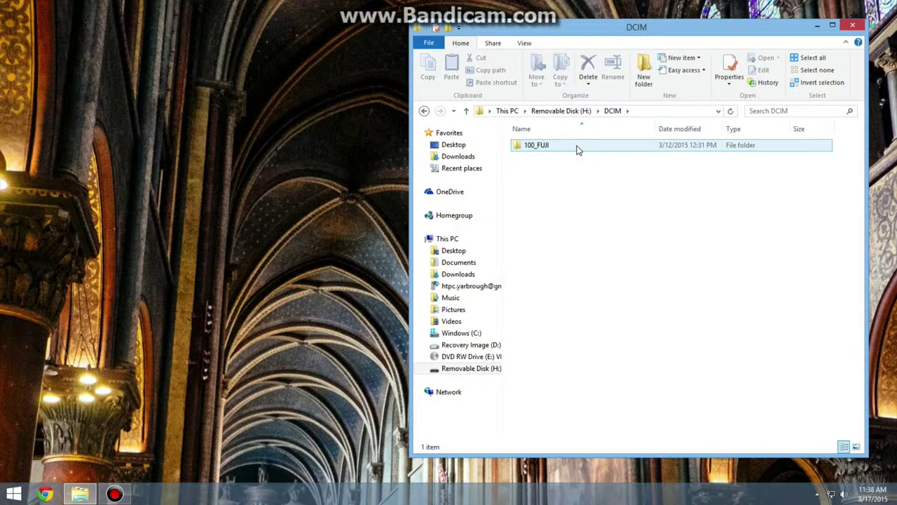
double_click(578, 147)
drag(636, 32, 661, 28)
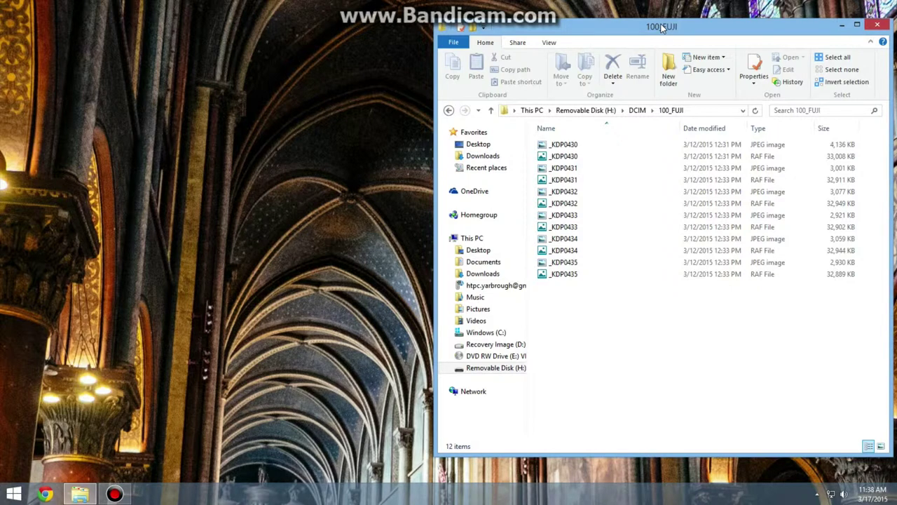
In a second File Explorer window, create a new folder '2015' in Pictures
right_click(80, 494)
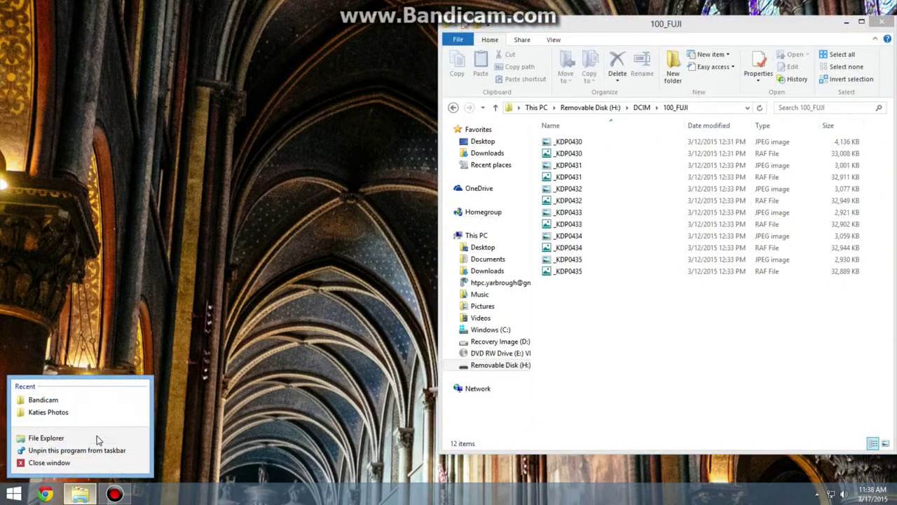
click(98, 439)
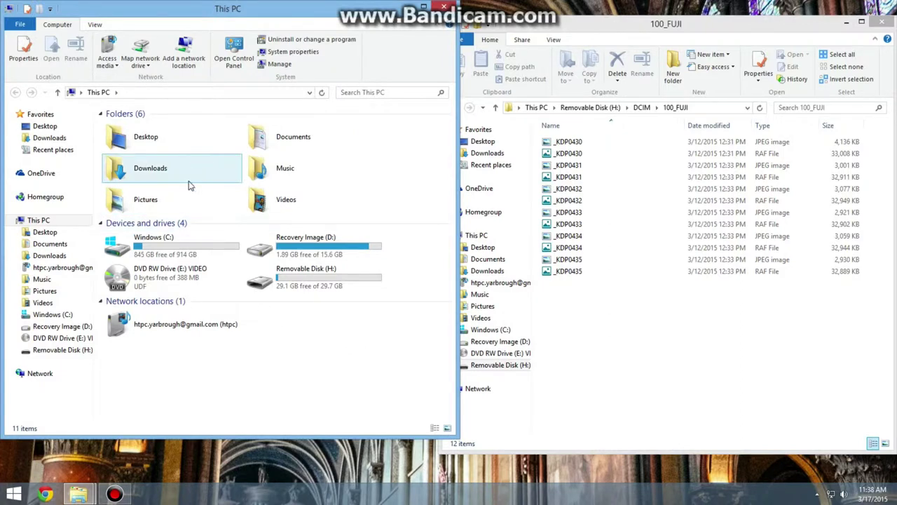
click(179, 202)
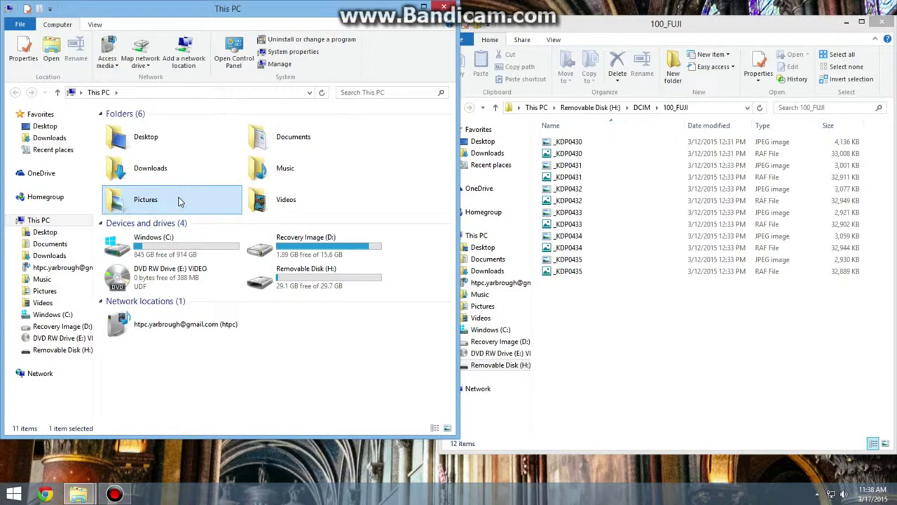
double_click(178, 202)
right_click(207, 220)
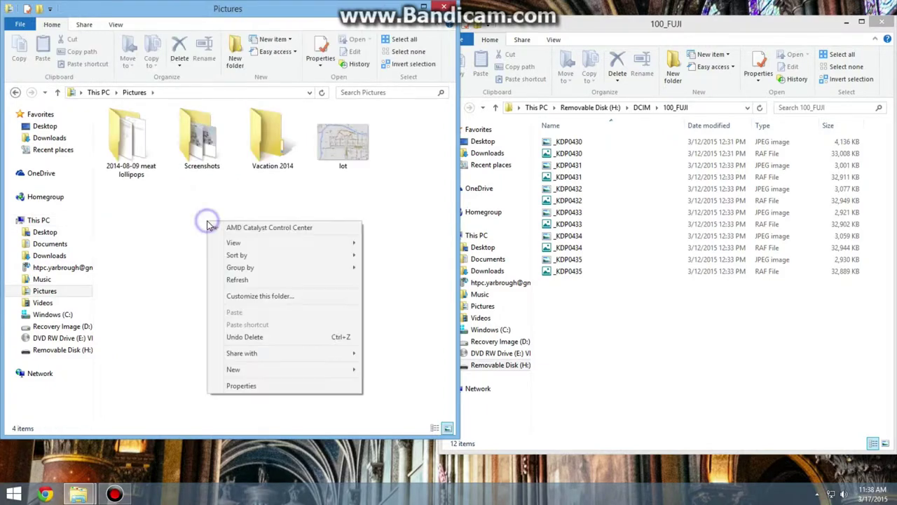
mouse_move(283, 370)
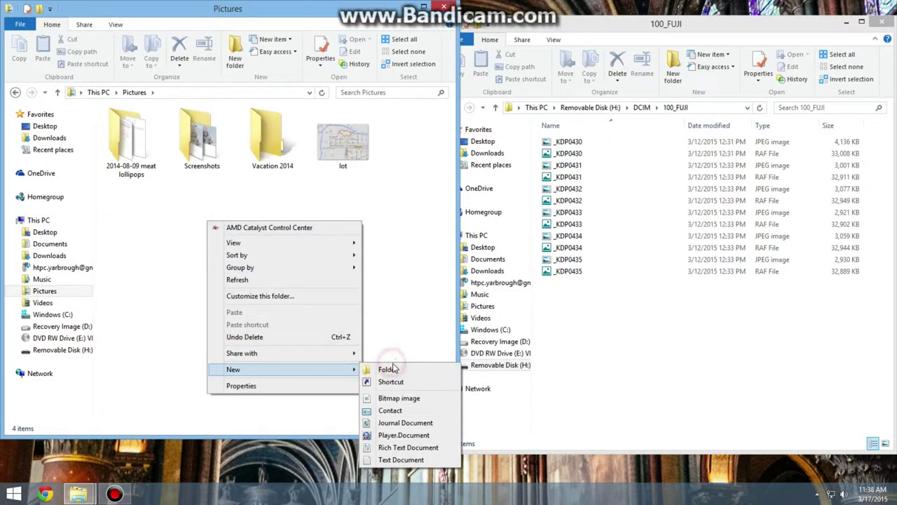
click(390, 372)
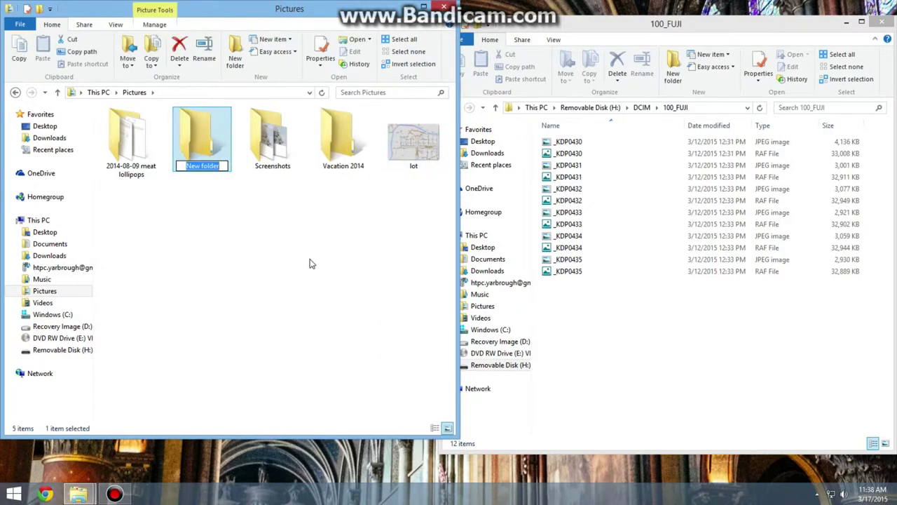
text(201)
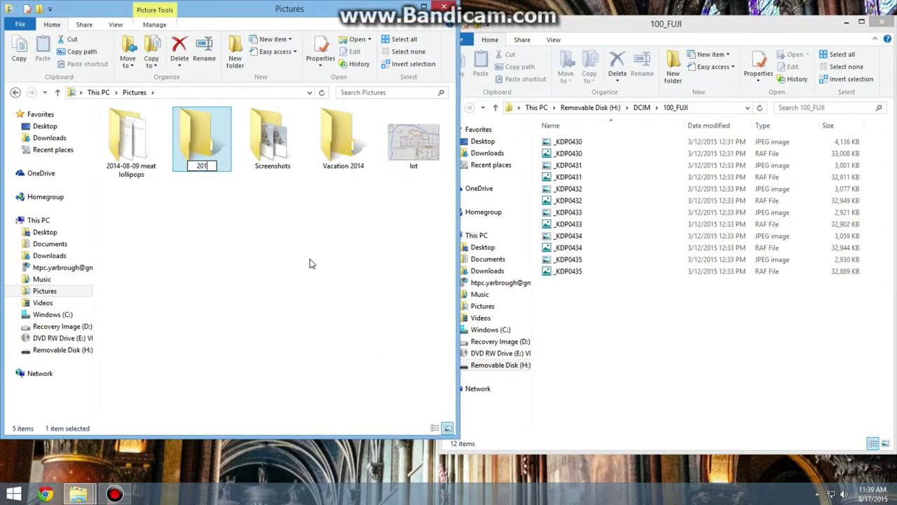
text(5)
key(Return)
Inside 2015, create and open a folder named '3.12.2015 spring flowers'
double_click(210, 141)
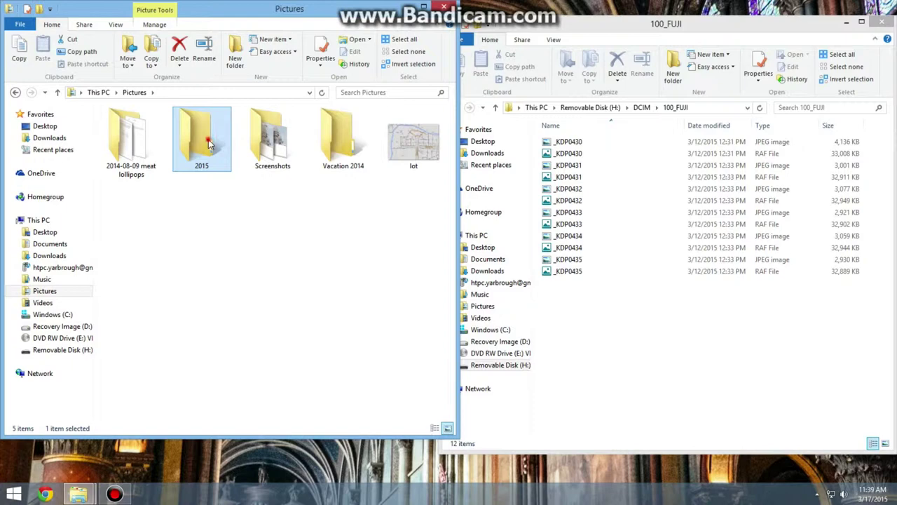
right_click(223, 228)
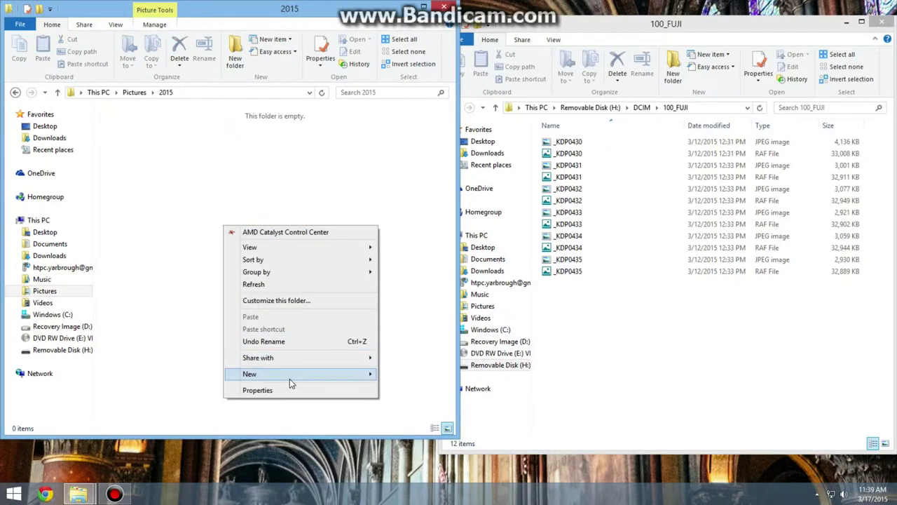
mouse_move(301, 374)
click(394, 376)
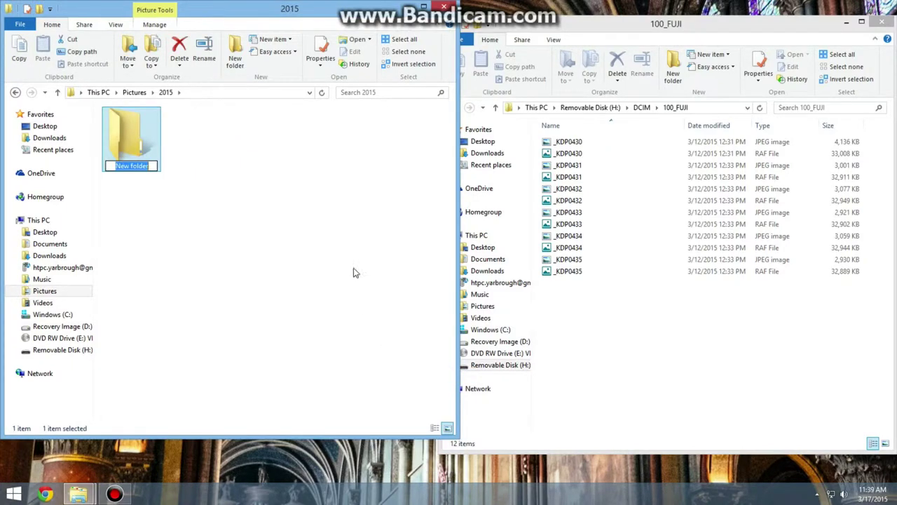
text(3)
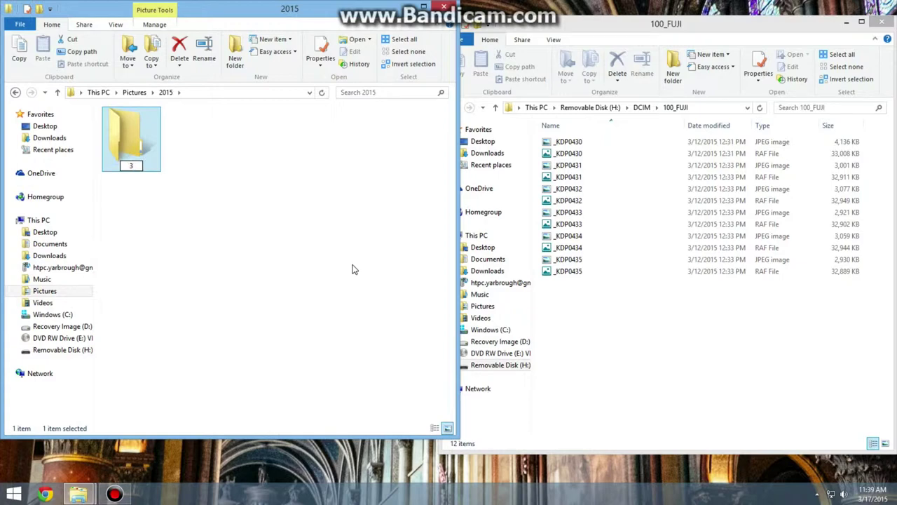
text(.12.20)
text(15)
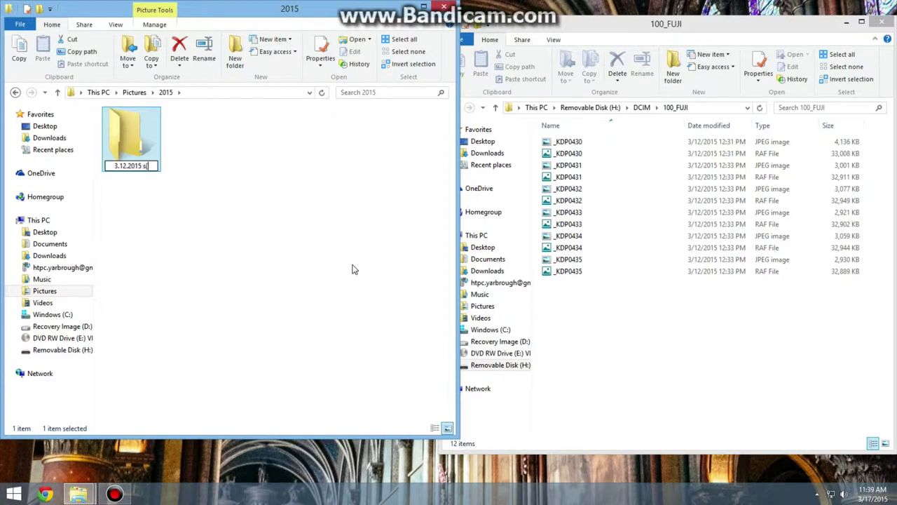
text( spri)
text(ng flowers)
key(Return)
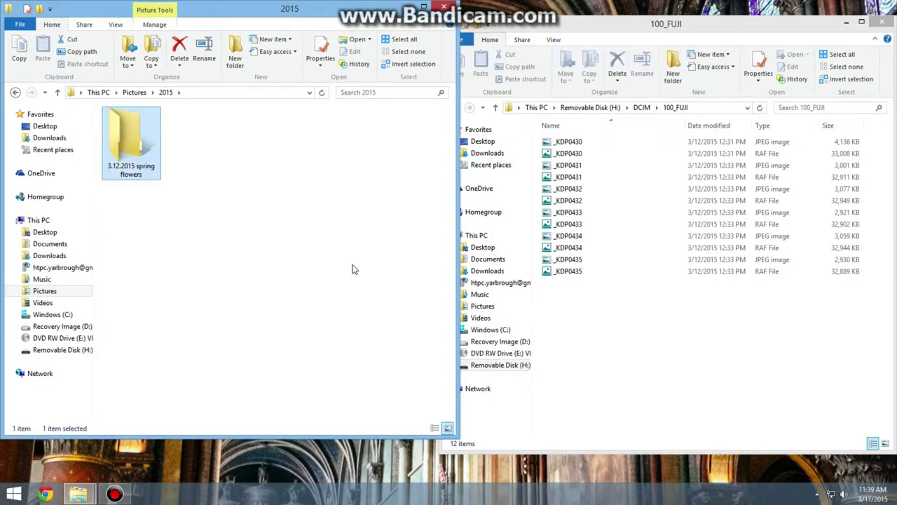
double_click(126, 131)
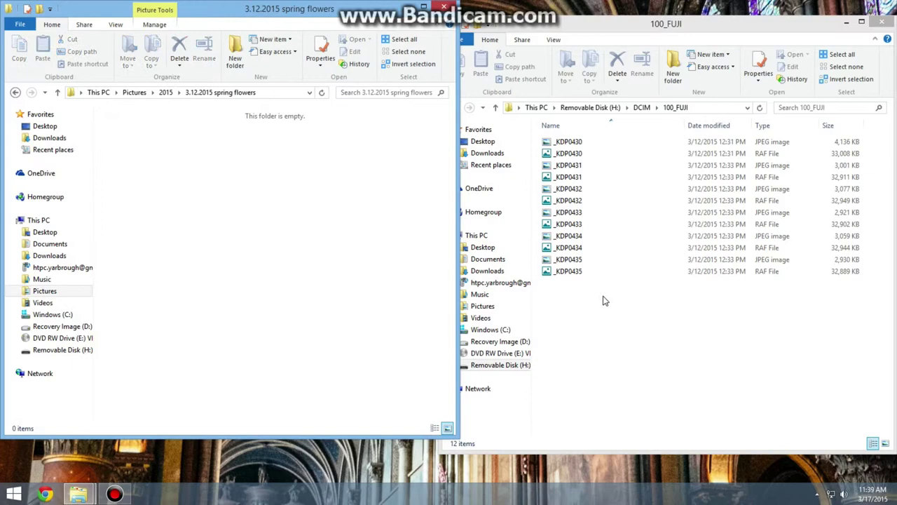
Drag all 12 100_FUJI files into the spring flowers folder, then show the desktop
click(719, 28)
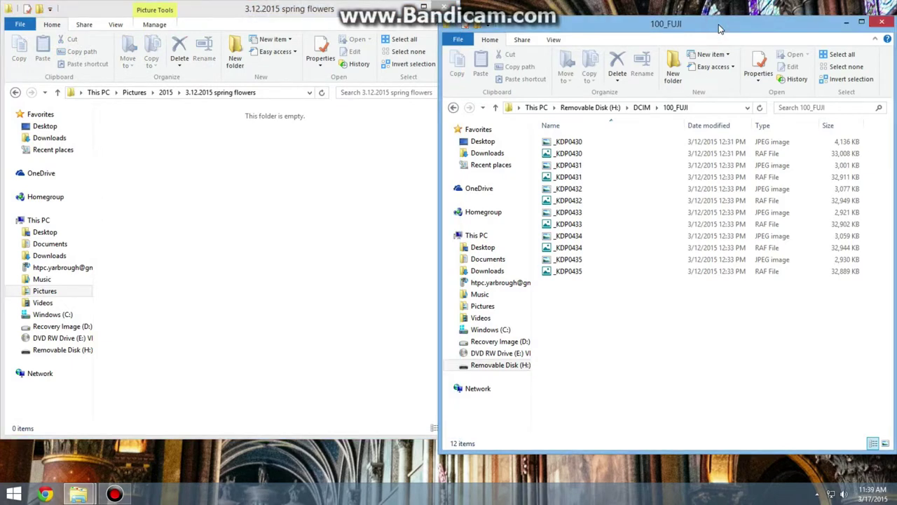
drag(594, 306, 596, 133)
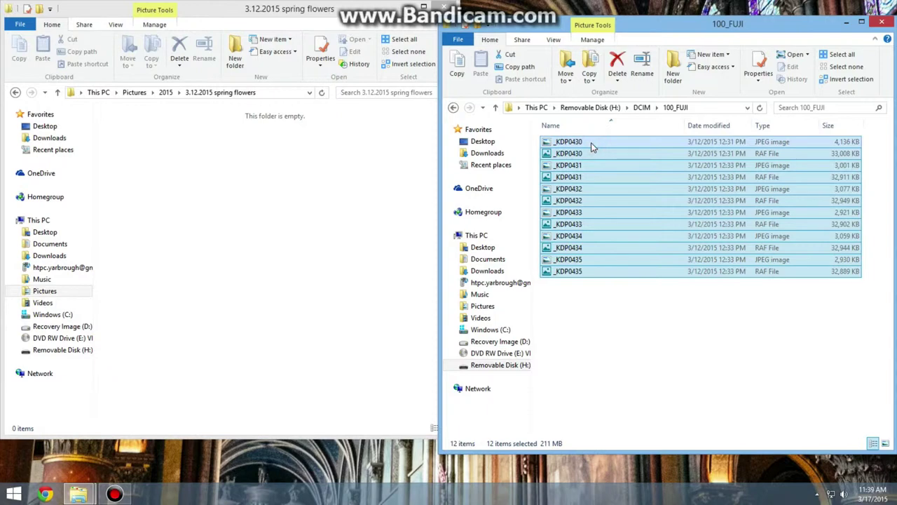
drag(591, 145, 267, 188)
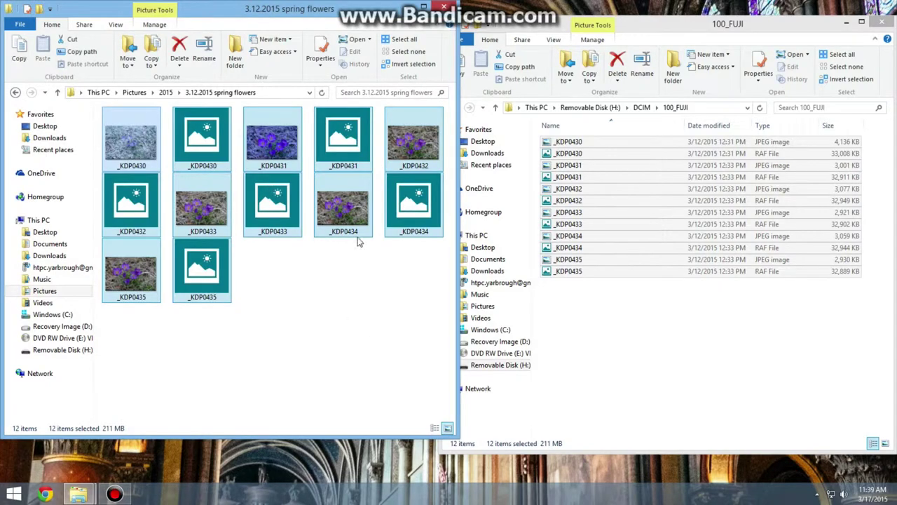
key(super+d)
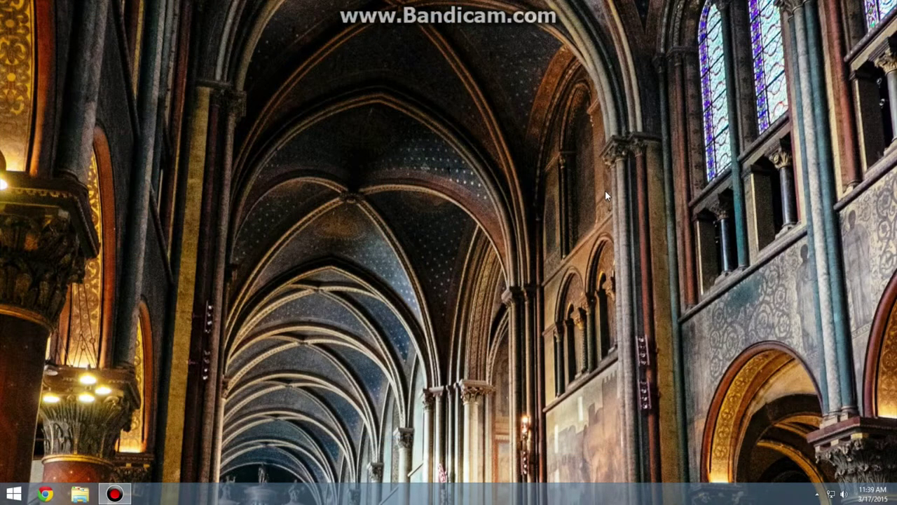